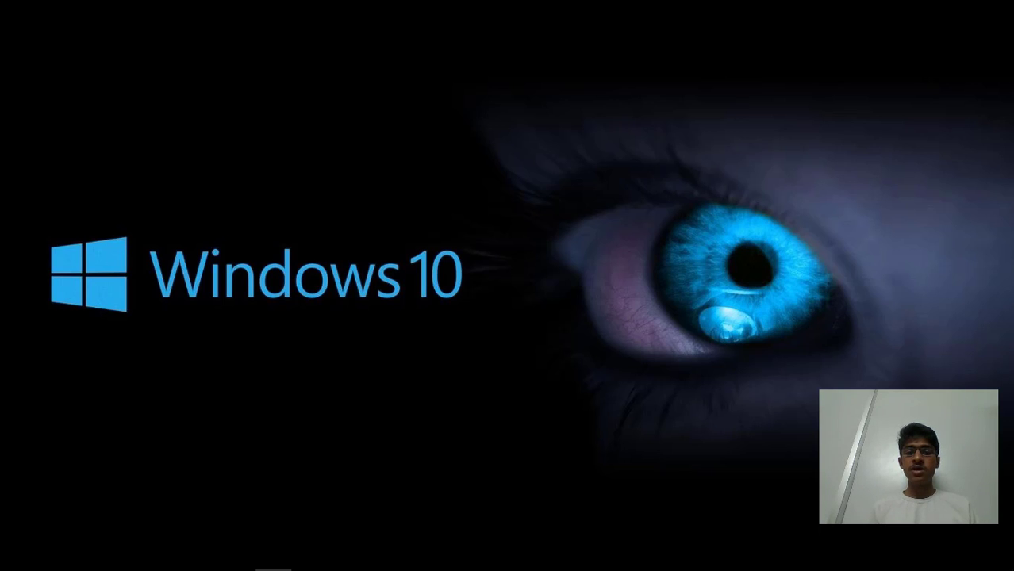
- Refresh the desktop twice from its right-click menu
{"action": "right_click", "coordinate": [565, 137]}
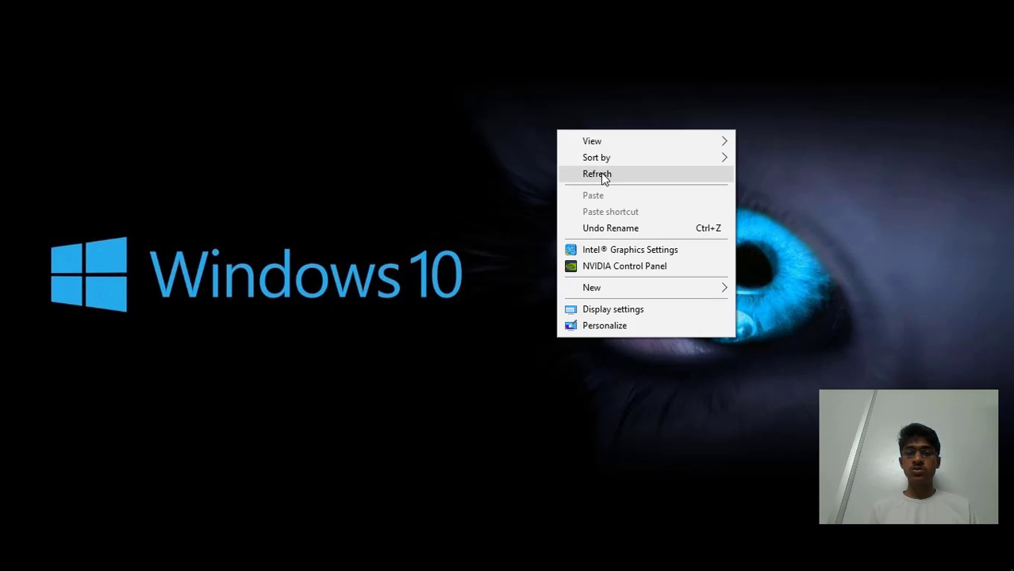
{"action": "left_click", "coordinate": [575, 173]}
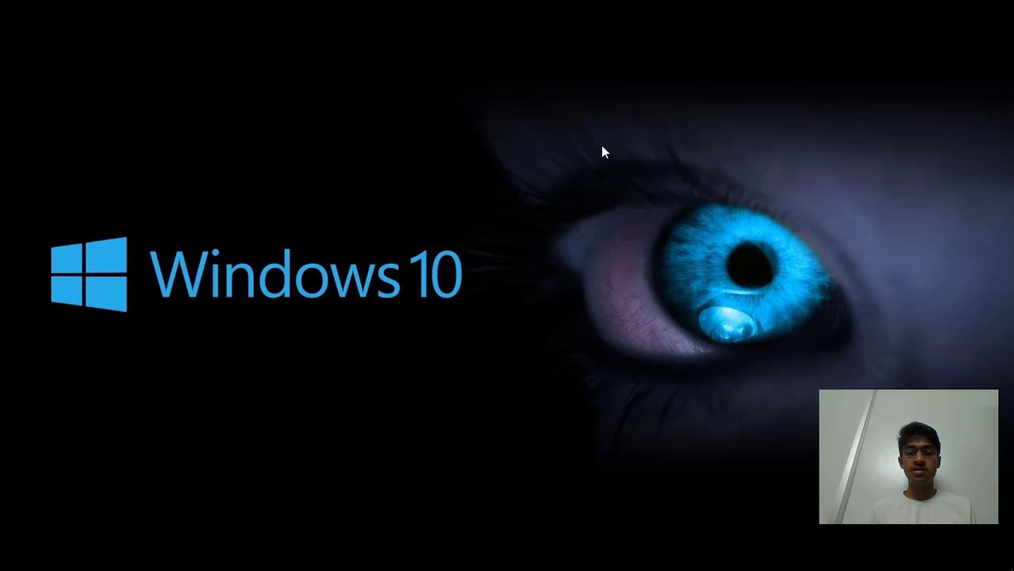
{"action": "right_click", "coordinate": [601, 145]}
{"action": "left_click", "coordinate": [646, 197]}
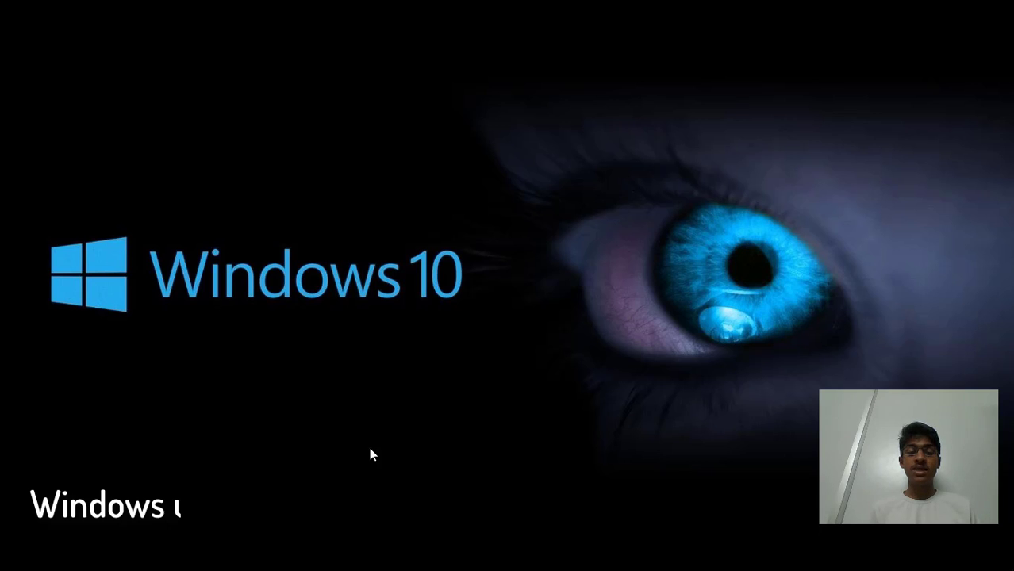
- Check Windows Update reports the device is up to date, then bring up the Action Center
{"action": "mouse_move", "coordinate": [156, 557]}
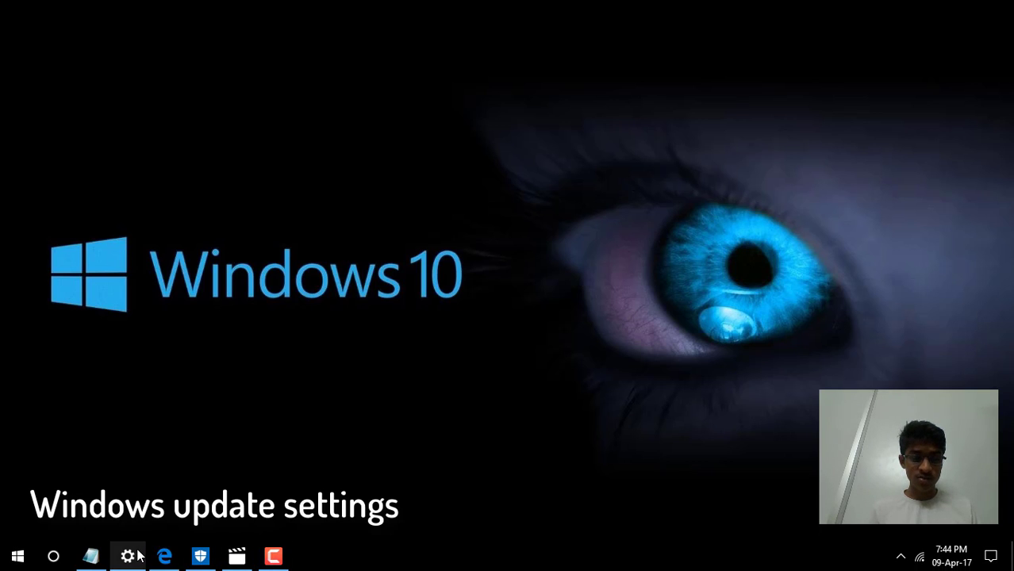
{"action": "left_click", "coordinate": [127, 557]}
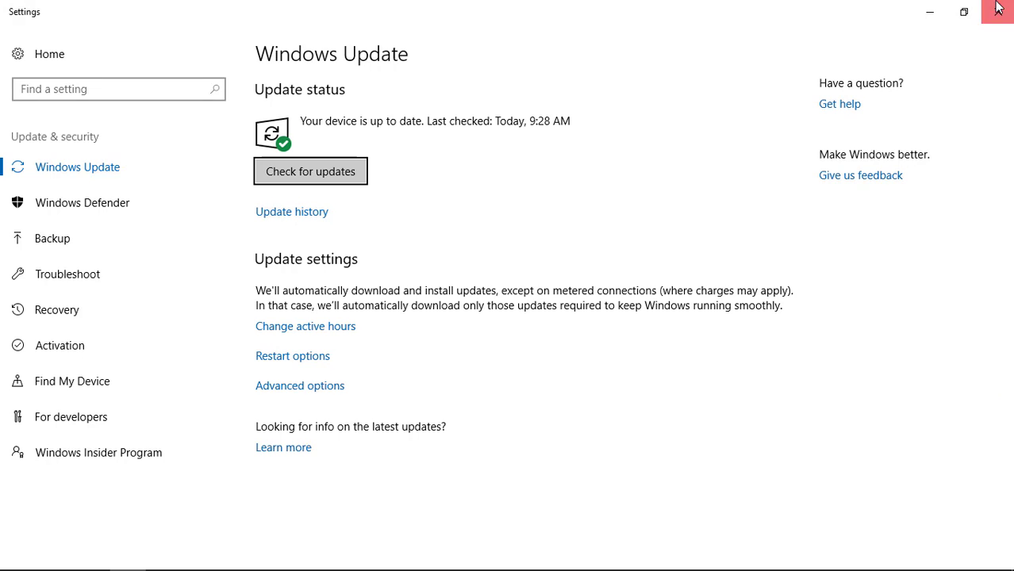
{"action": "left_click", "coordinate": [999, 8]}
{"action": "left_click", "coordinate": [992, 556]}
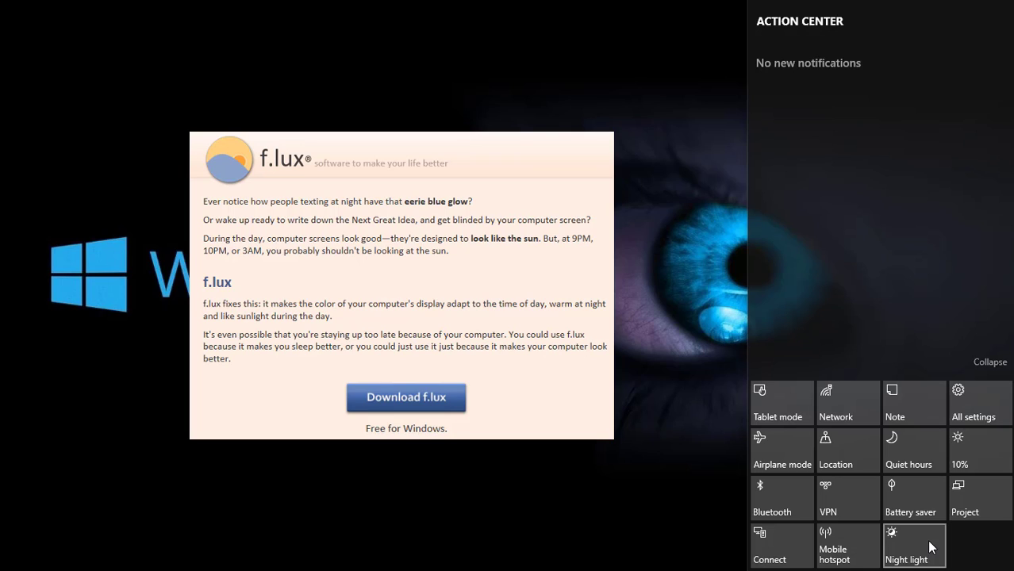
- Turn on the Night light quick action in the Action Center
{"action": "left_click", "coordinate": [931, 548]}
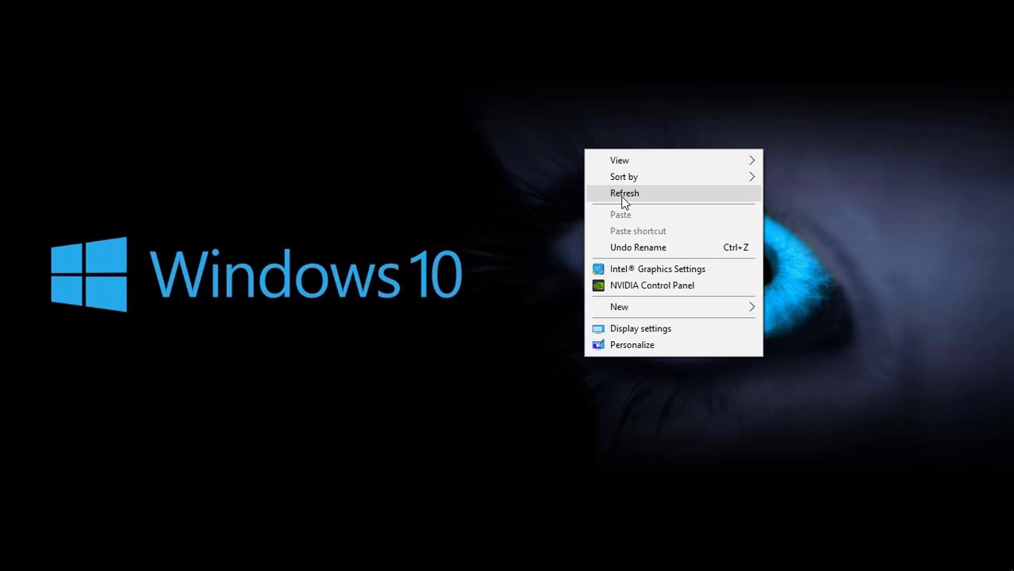
- Check the available Wi-Fi networks in the tray flyout and refresh the desktop
{"action": "left_click", "coordinate": [623, 197]}
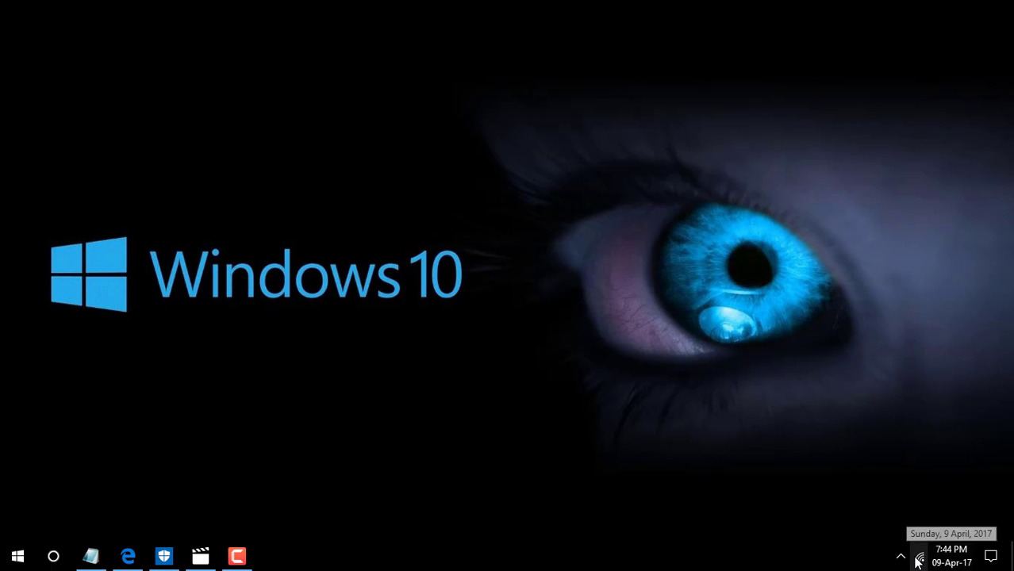
{"action": "left_click", "coordinate": [918, 561]}
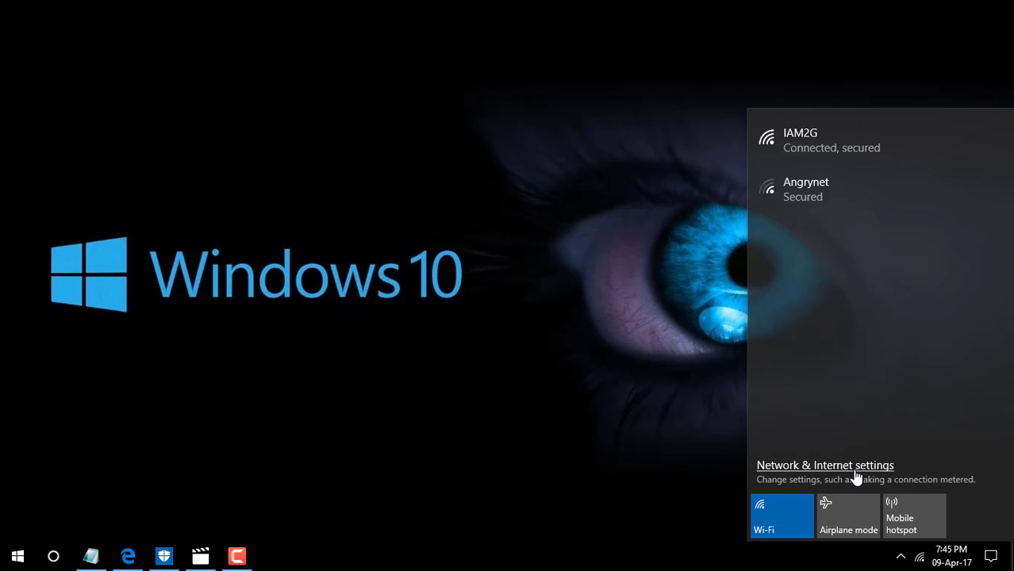
{"action": "right_click", "coordinate": [433, 121]}
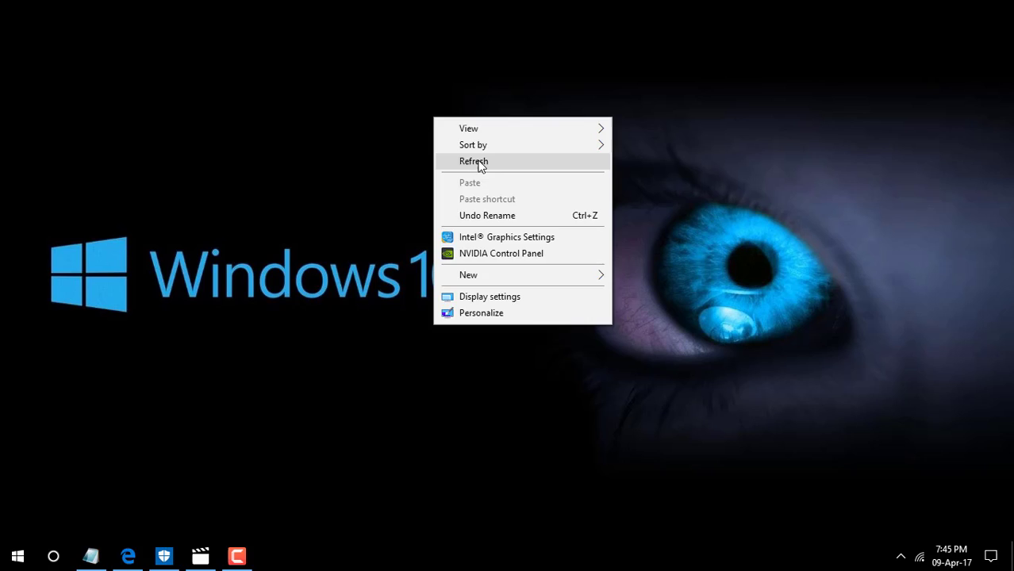
{"action": "left_click", "coordinate": [477, 164]}
{"action": "right_click", "coordinate": [467, 133]}
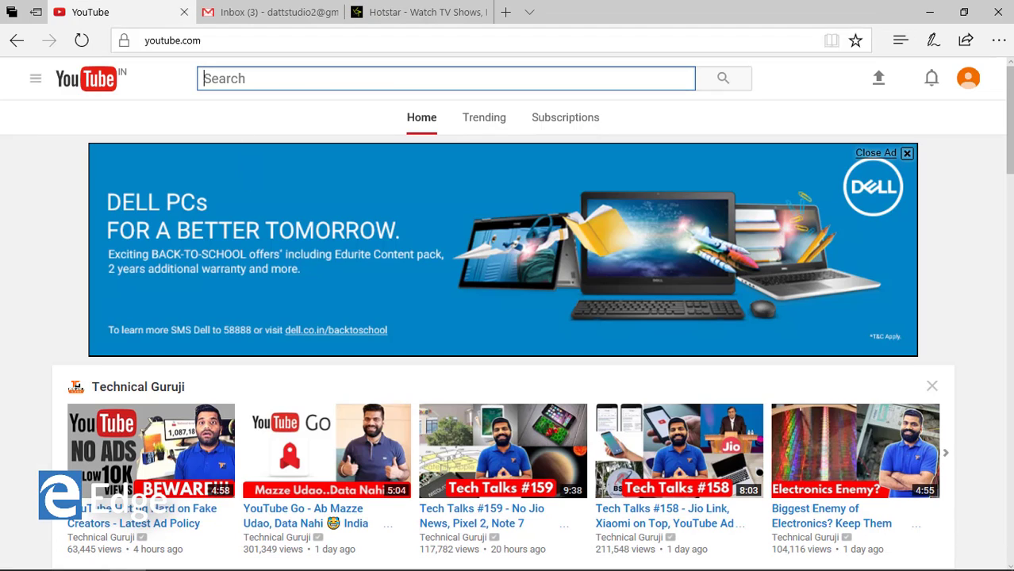
- Set the open YouTube, Gmail and Hotstar tabs aside and restore the four-tab group with Twitter
{"action": "left_click", "coordinate": [13, 14]}
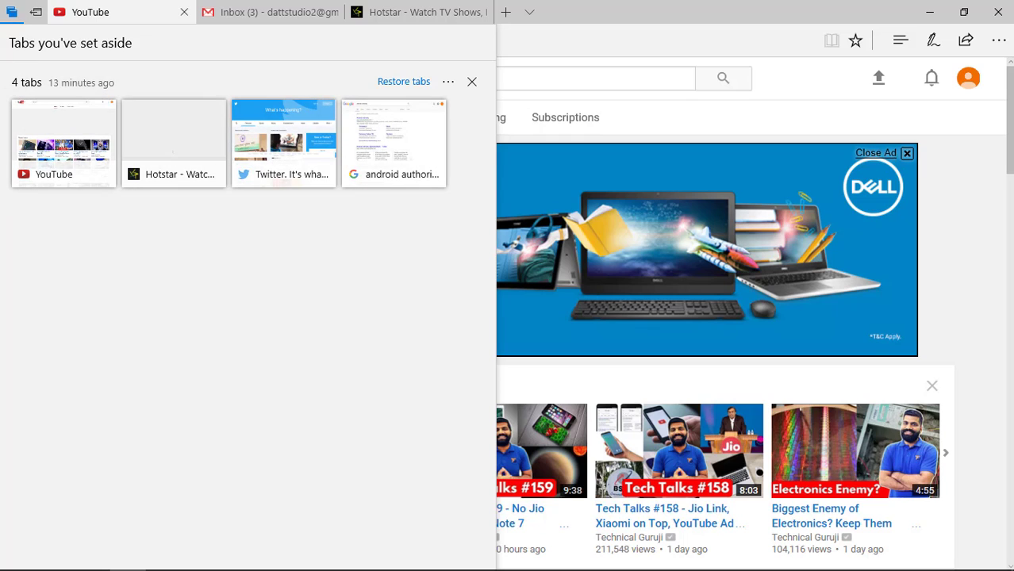
{"action": "left_click", "coordinate": [39, 15]}
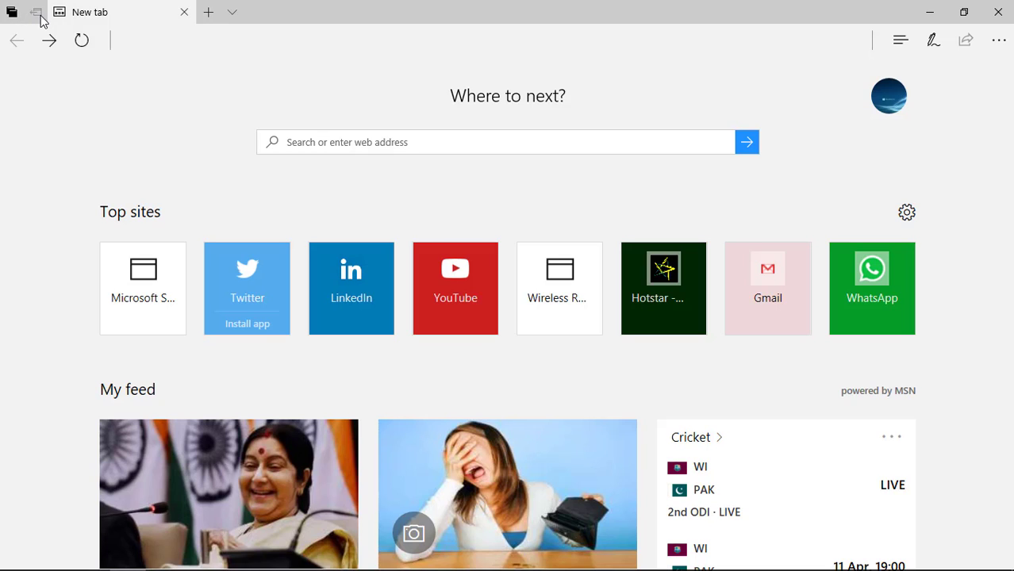
{"action": "left_click", "coordinate": [12, 12]}
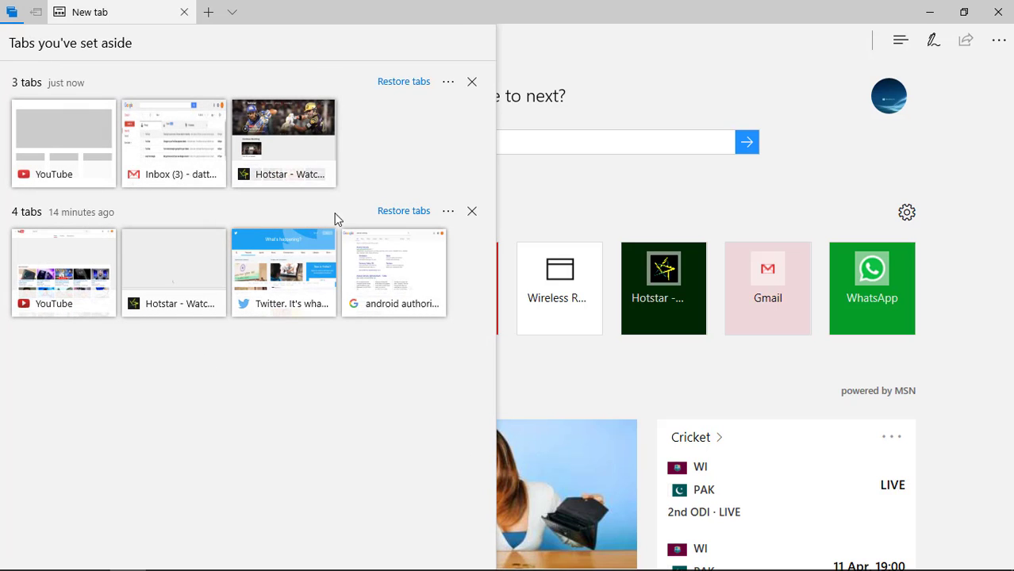
{"action": "left_click", "coordinate": [411, 213]}
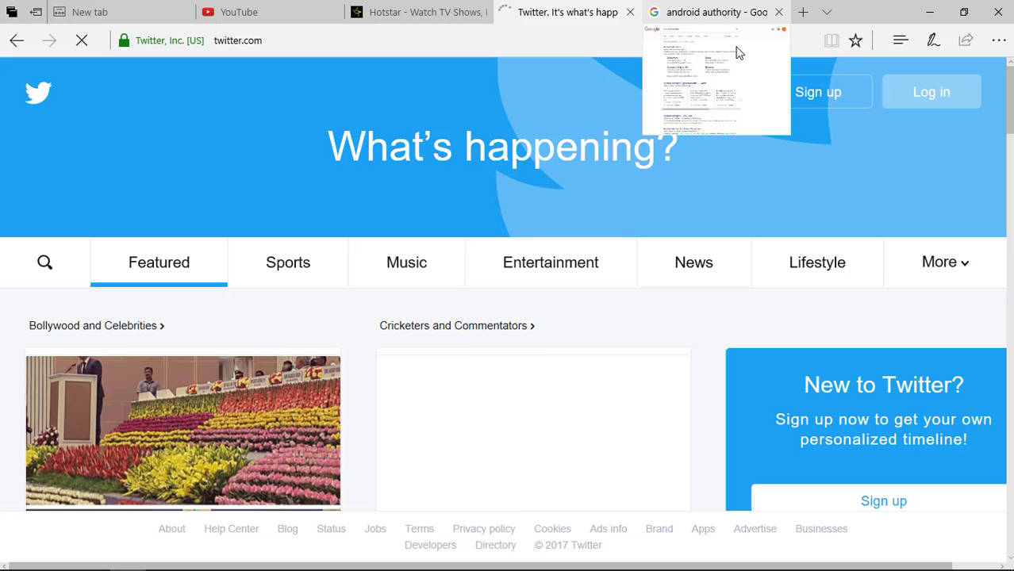
{"action": "left_click", "coordinate": [919, 10]}
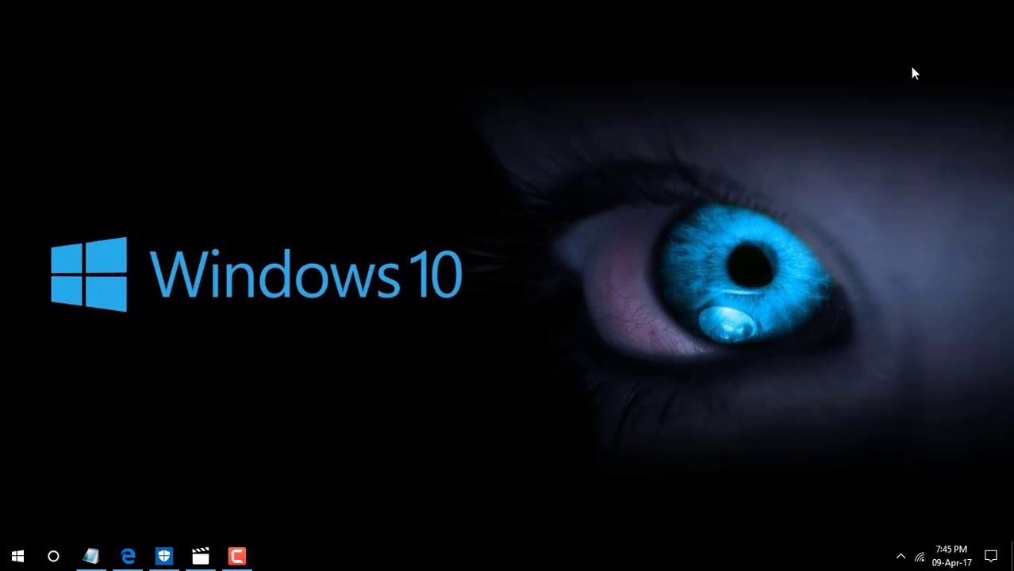
{"action": "right_click", "coordinate": [615, 162]}
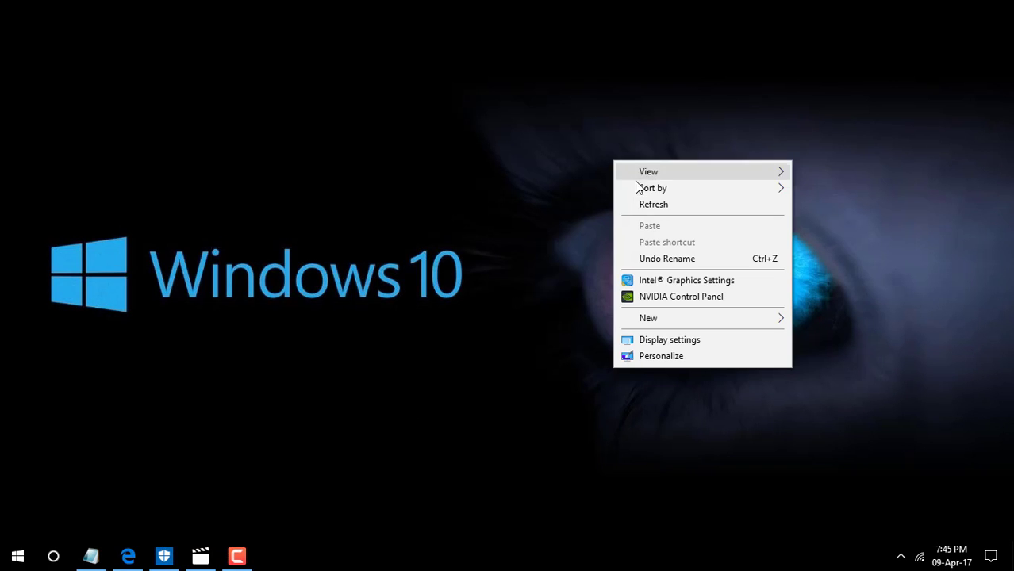
{"action": "left_click", "coordinate": [645, 207]}
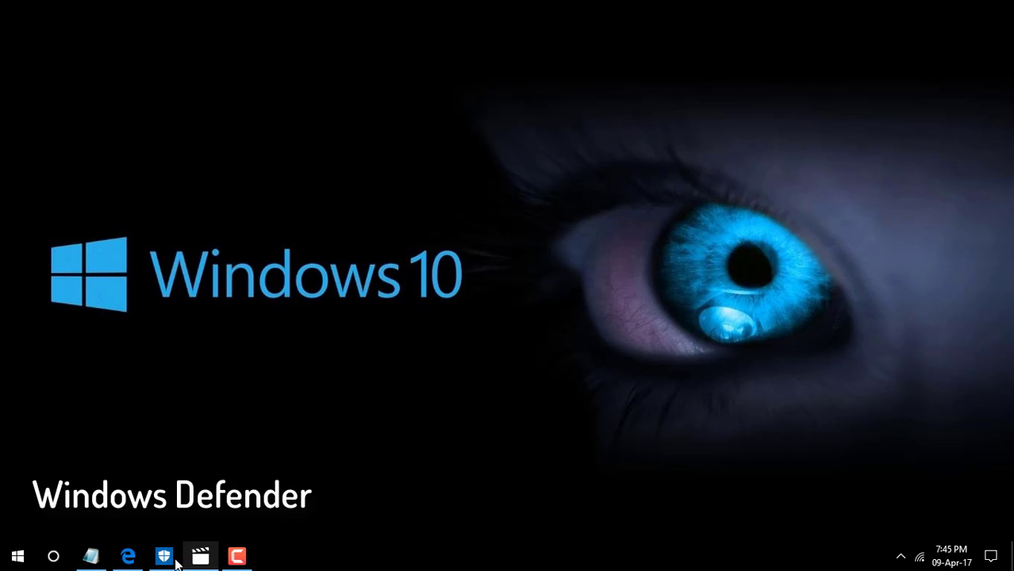
{"action": "left_click", "coordinate": [172, 558]}
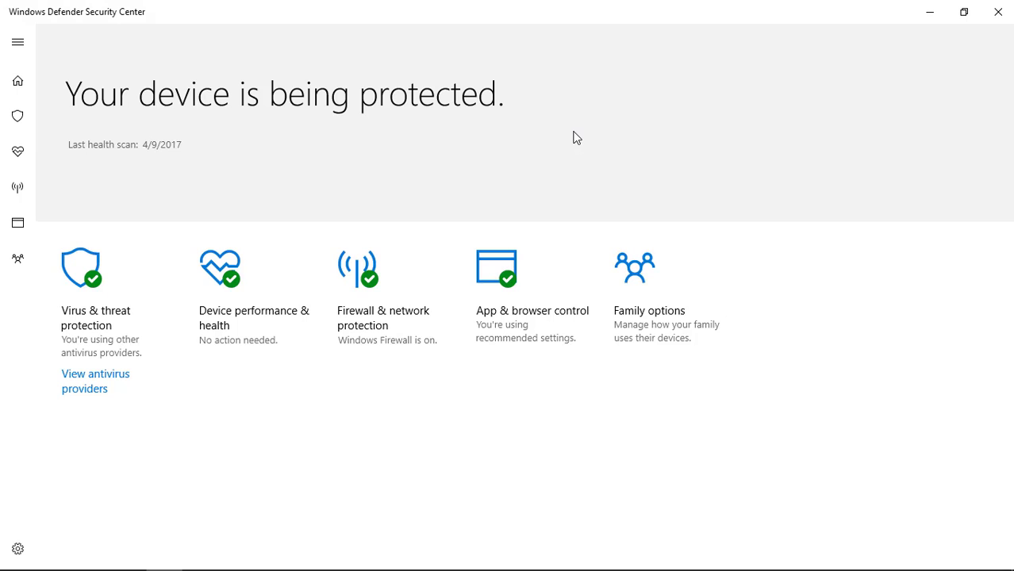
- Close Defender and search Start for '3d' to find 3D Builder, Paint 3D and View 3D
{"action": "left_click", "coordinate": [999, 12]}
{"action": "left_click", "coordinate": [18, 557]}
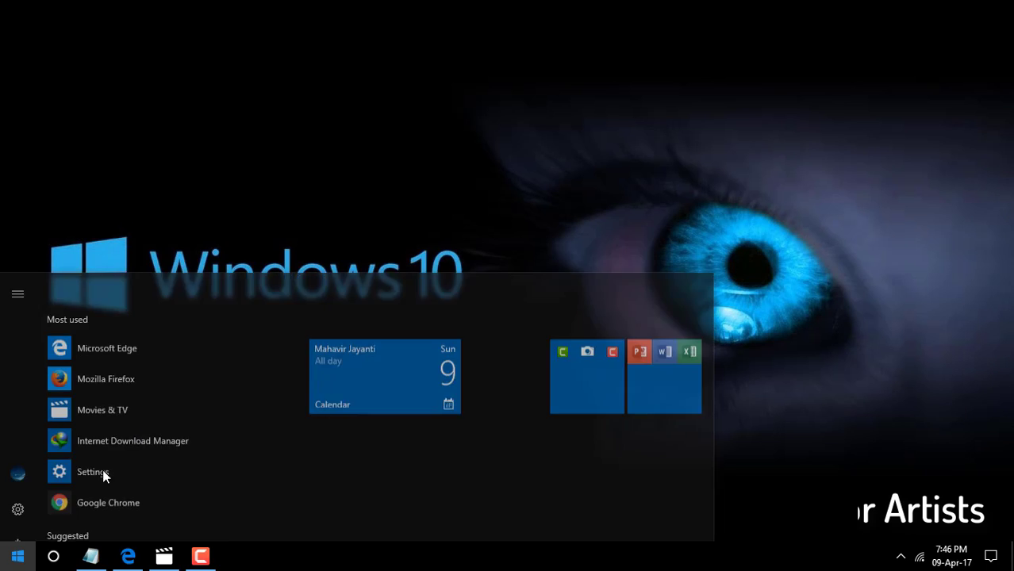
{"action": "type", "text": "3d"}
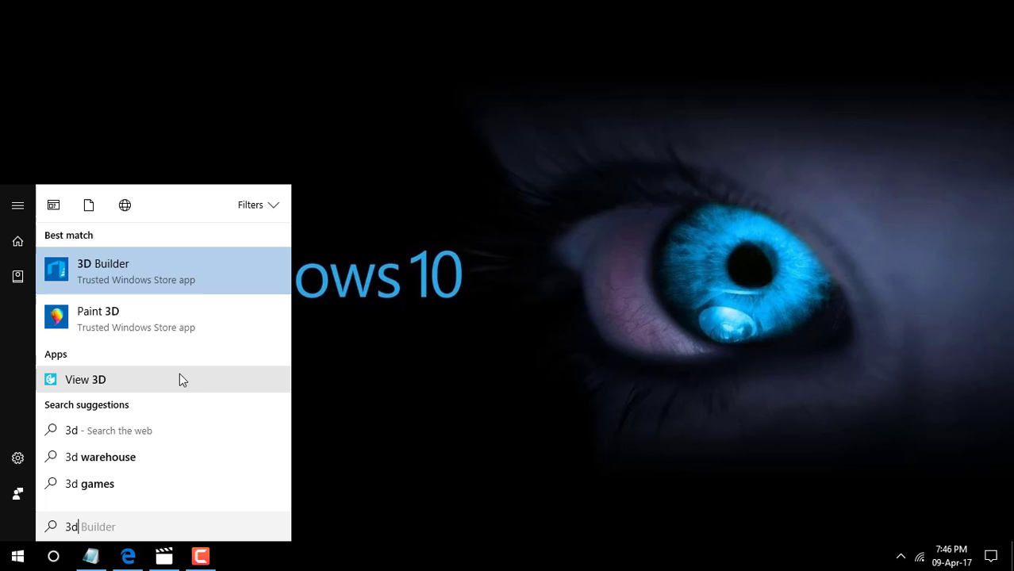
- Dismiss the search results and refresh the desktop
{"action": "left_click", "coordinate": [451, 104]}
{"action": "right_click", "coordinate": [451, 104]}
{"action": "left_click", "coordinate": [491, 147]}
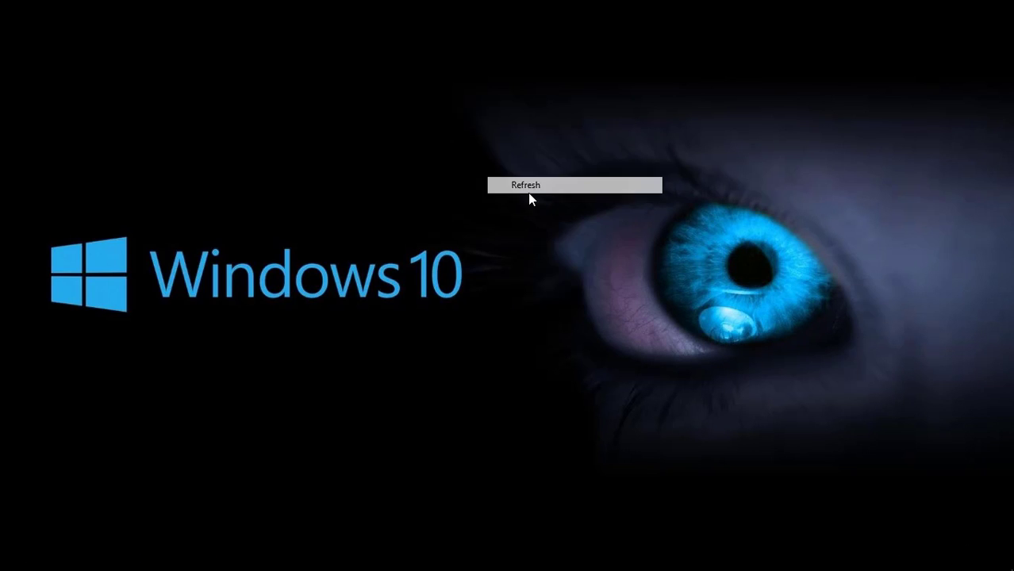
{"action": "right_click", "coordinate": [464, 169]}
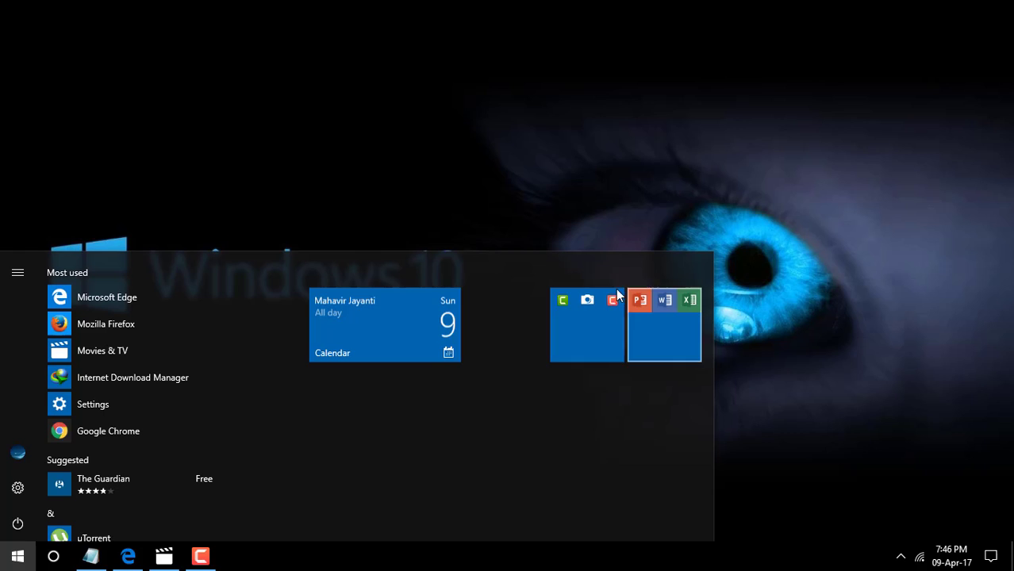
{"action": "left_click", "coordinate": [586, 341]}
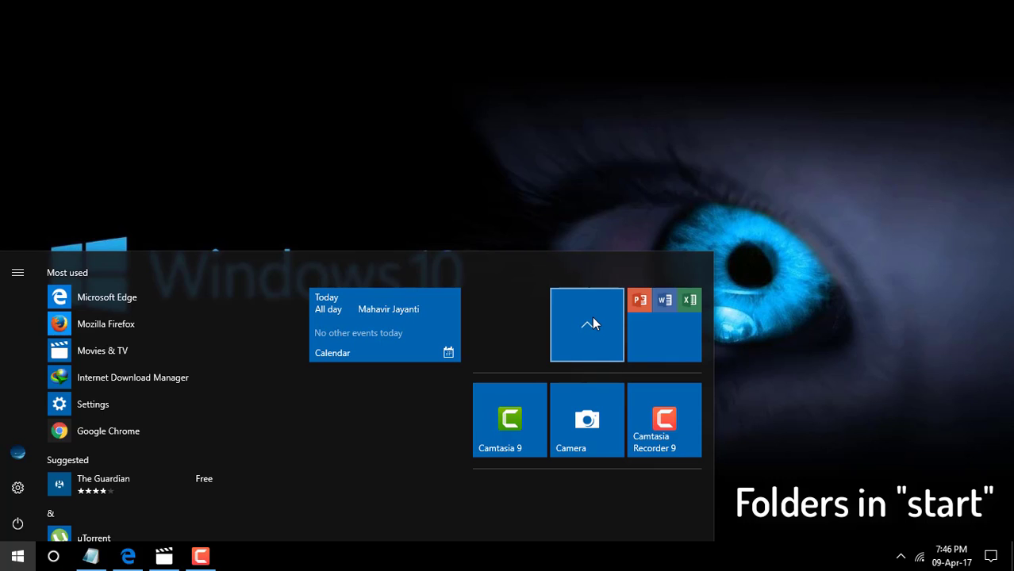
{"action": "left_click", "coordinate": [592, 318]}
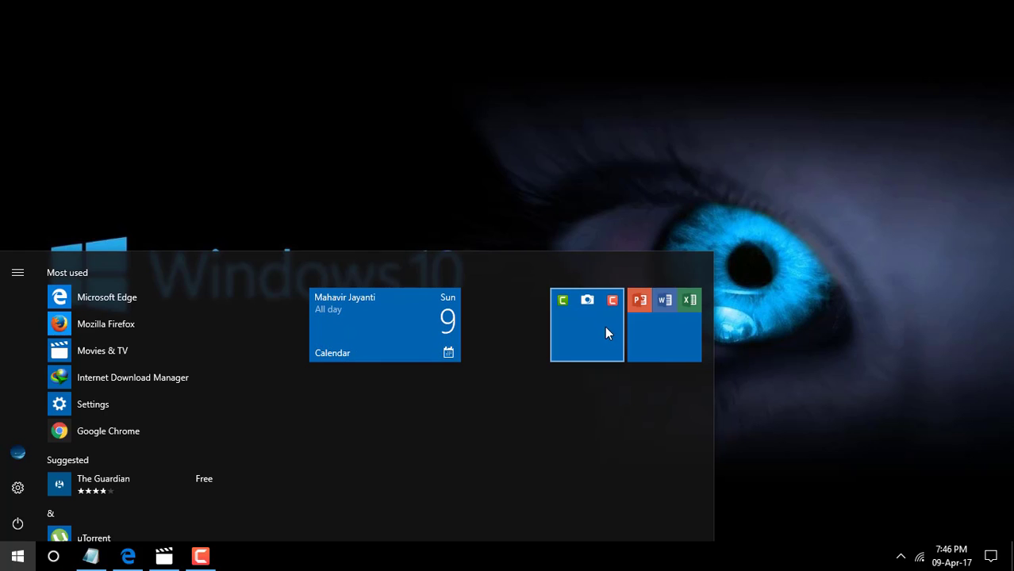
{"action": "left_click", "coordinate": [576, 74]}
{"action": "right_click", "coordinate": [588, 85]}
{"action": "left_click", "coordinate": [618, 132]}
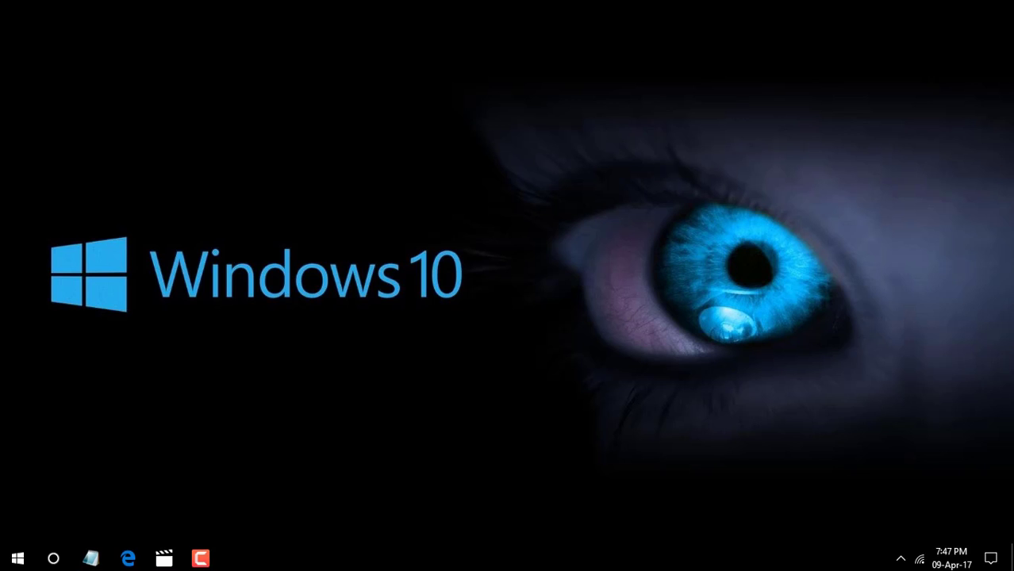
- Switch the Movies & TV video to mini mode and move it to the bottom-right corner
{"action": "left_click", "coordinate": [168, 559]}
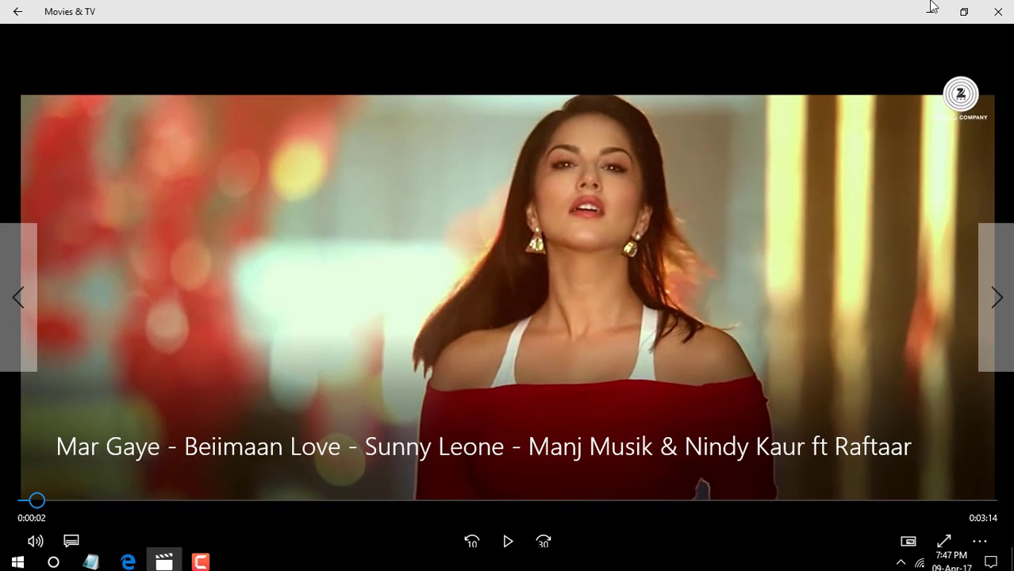
{"action": "left_click", "coordinate": [911, 543]}
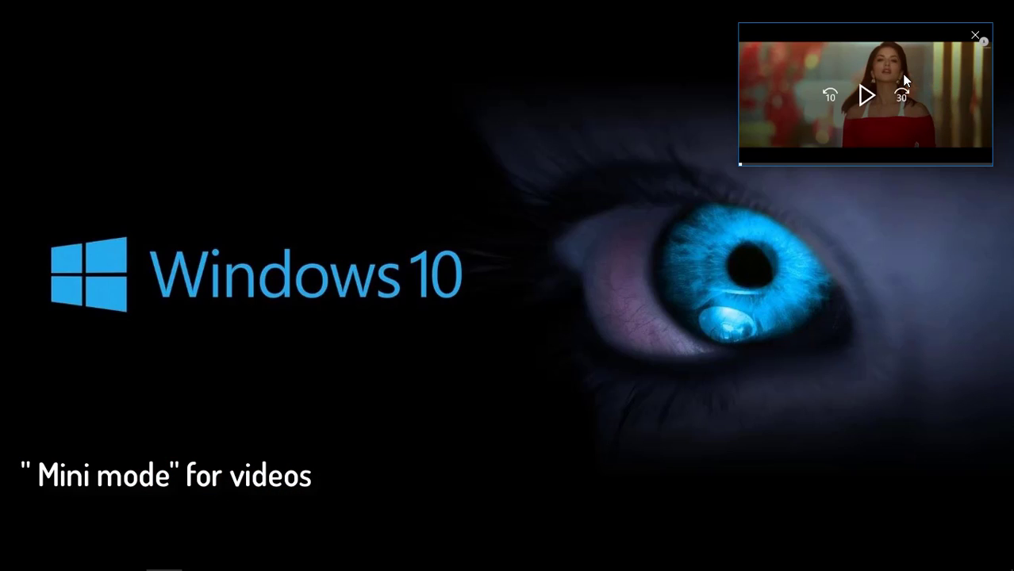
{"action": "left_click_drag", "start_coordinate": [893, 63], "coordinate": [900, 401]}
- Refresh the desktop repeatedly while the mini video floats on top
{"action": "right_click", "coordinate": [409, 31]}
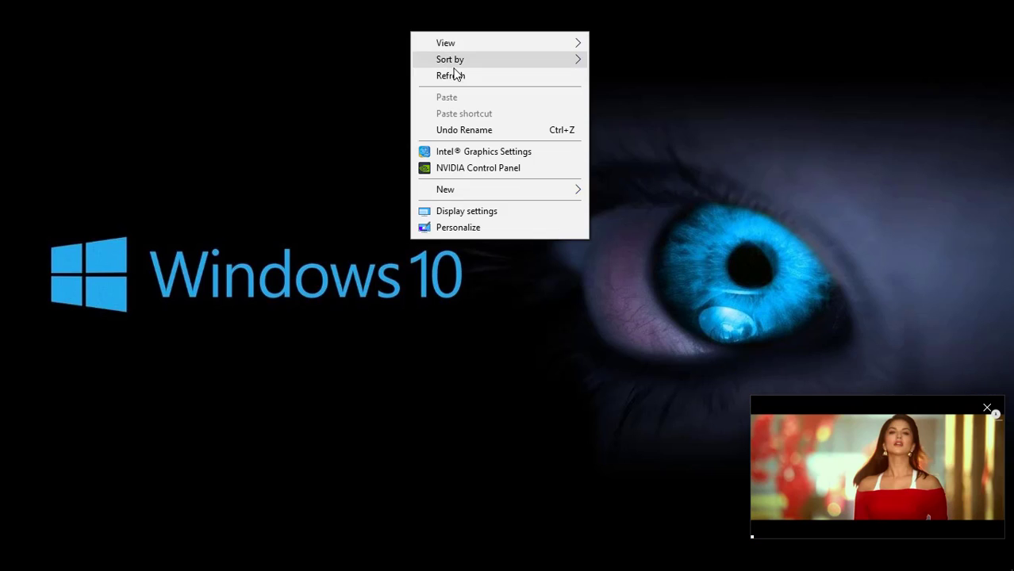
{"action": "left_click", "coordinate": [458, 81]}
{"action": "right_click", "coordinate": [458, 81]}
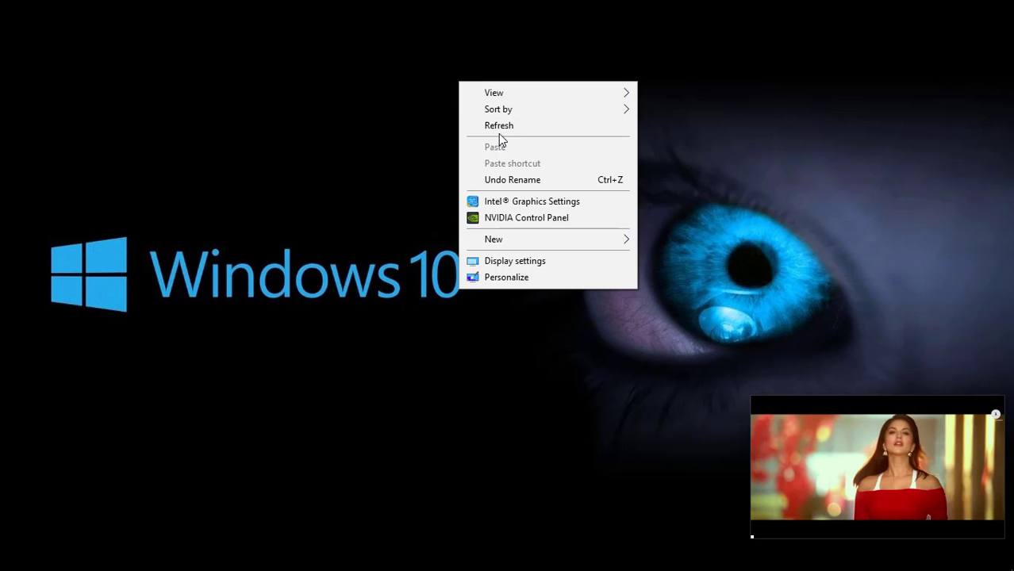
{"action": "left_click", "coordinate": [499, 133]}
{"action": "right_click", "coordinate": [498, 129]}
{"action": "left_click", "coordinate": [535, 175]}
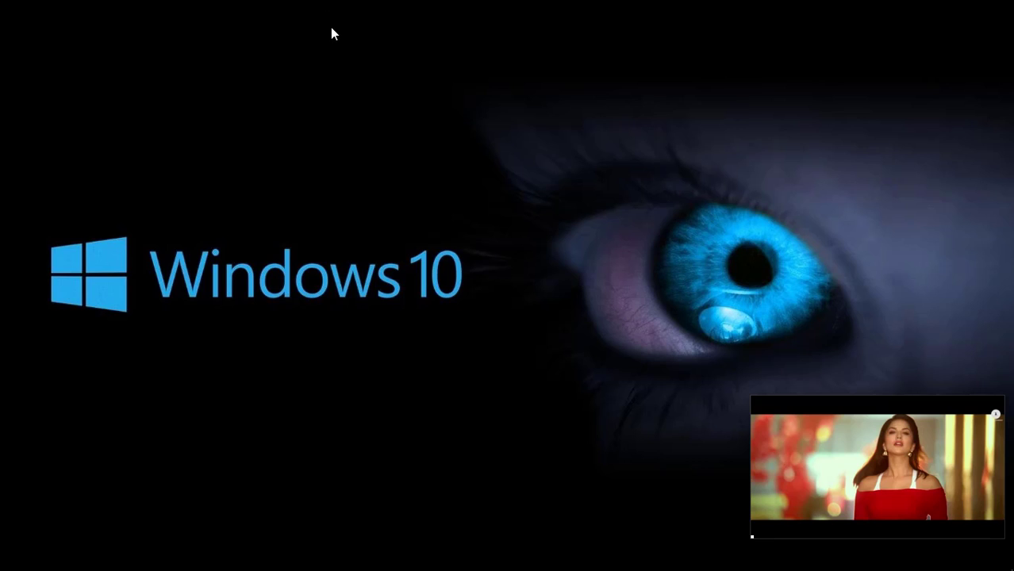
{"action": "right_click", "coordinate": [350, 58]}
{"action": "left_click", "coordinate": [401, 109]}
{"action": "right_click", "coordinate": [385, 50]}
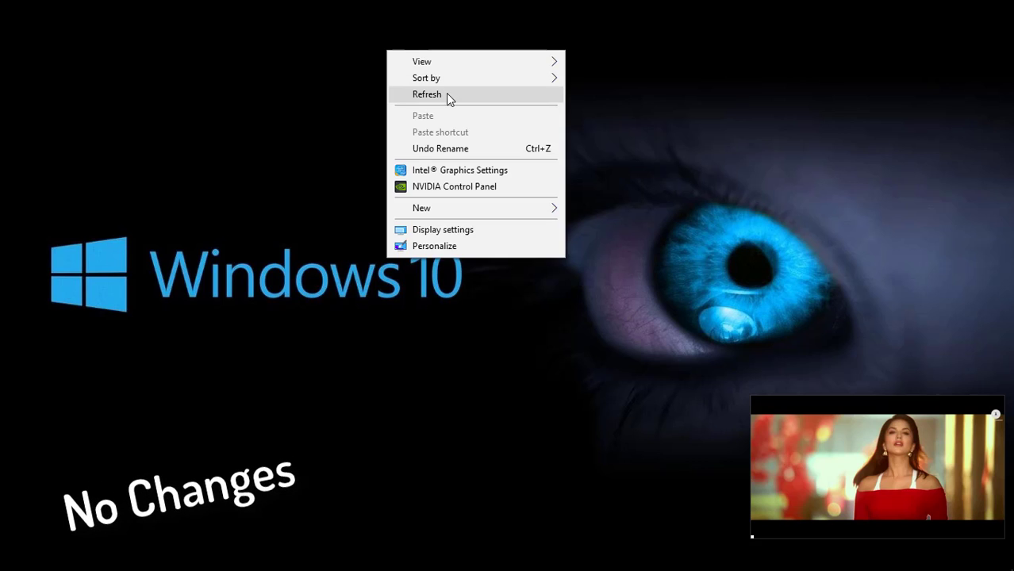
{"action": "left_click", "coordinate": [446, 95]}
{"action": "right_click", "coordinate": [447, 94]}
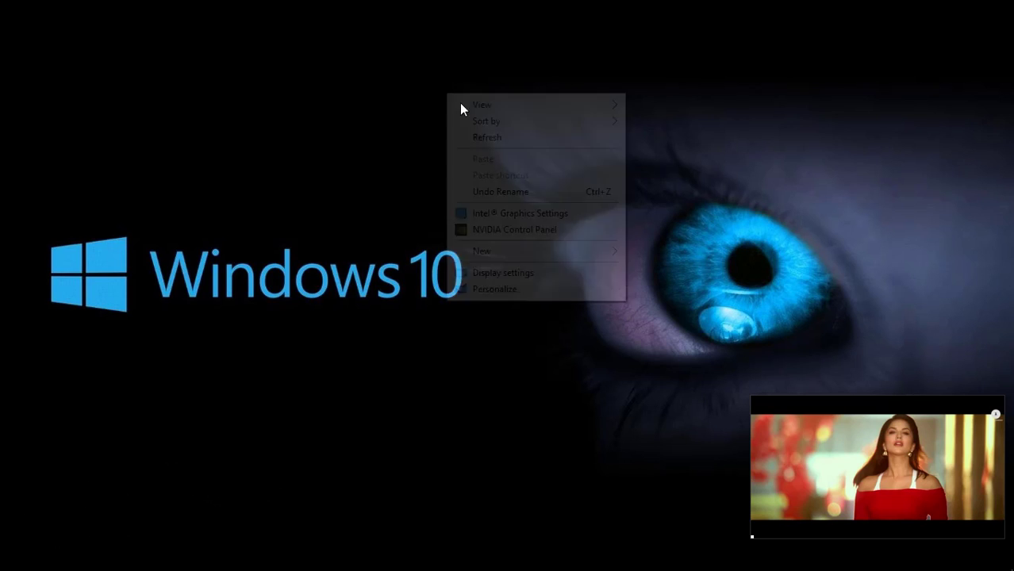
{"action": "left_click", "coordinate": [479, 139]}
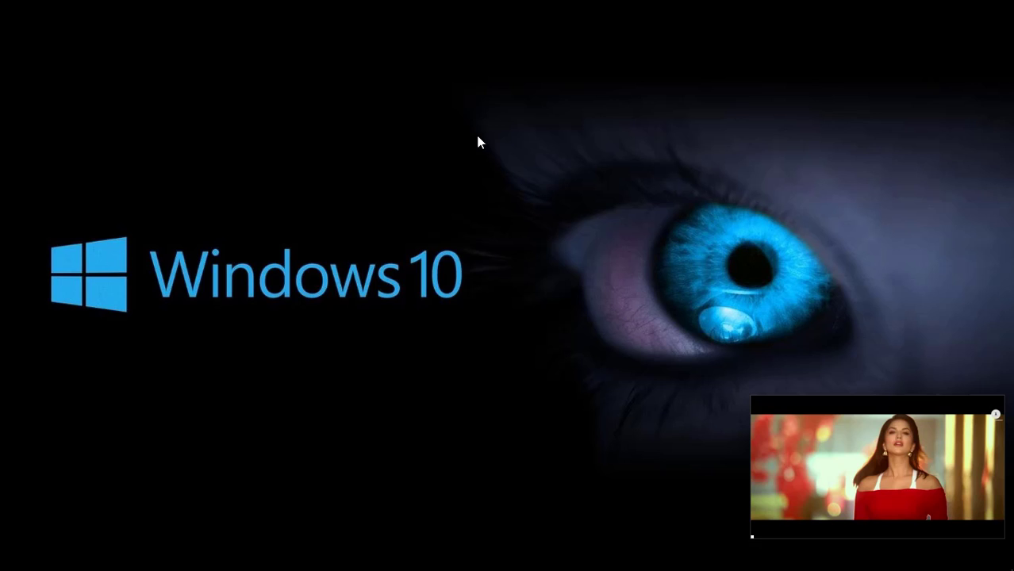
{"action": "right_click", "coordinate": [461, 127]}
{"action": "left_click", "coordinate": [487, 170]}
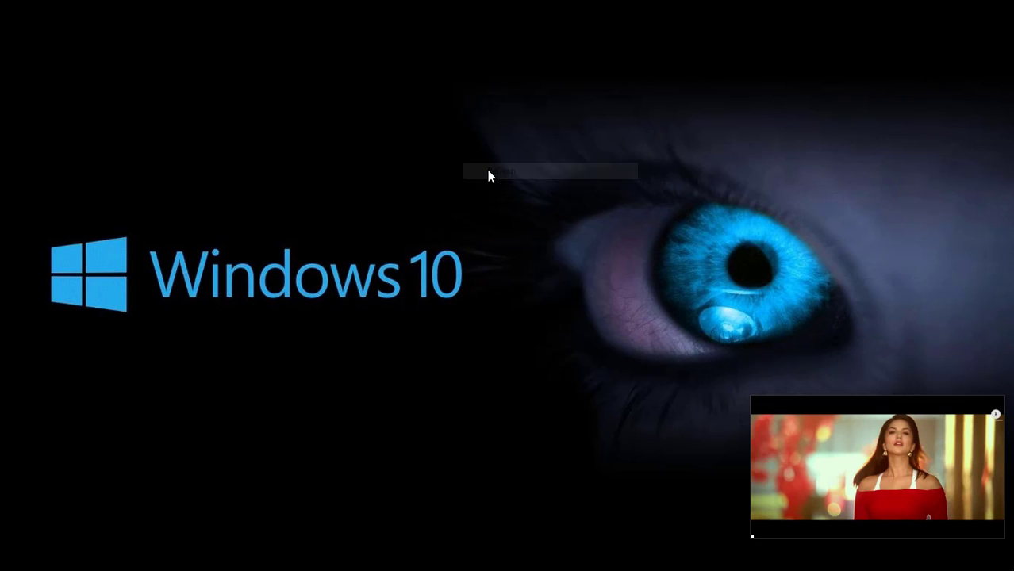